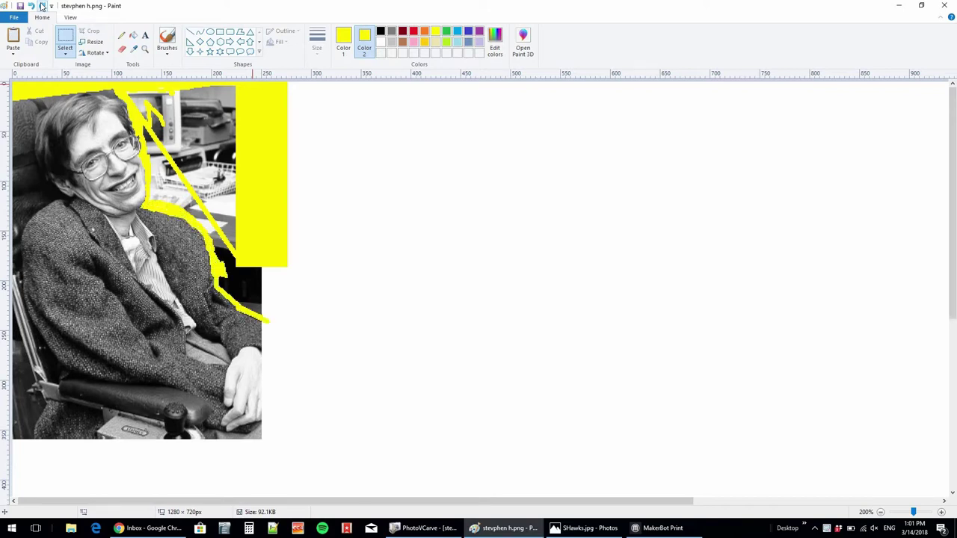
Step: Redo the yellow background fills around the portrait and the crop of the canvas in Paint
click(41, 5)
click(41, 5)
click(42, 5)
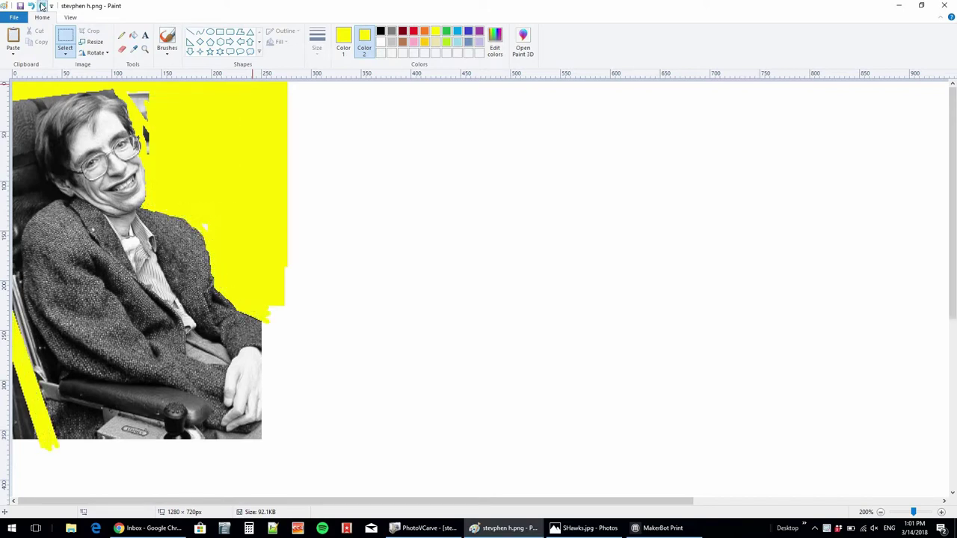
click(42, 5)
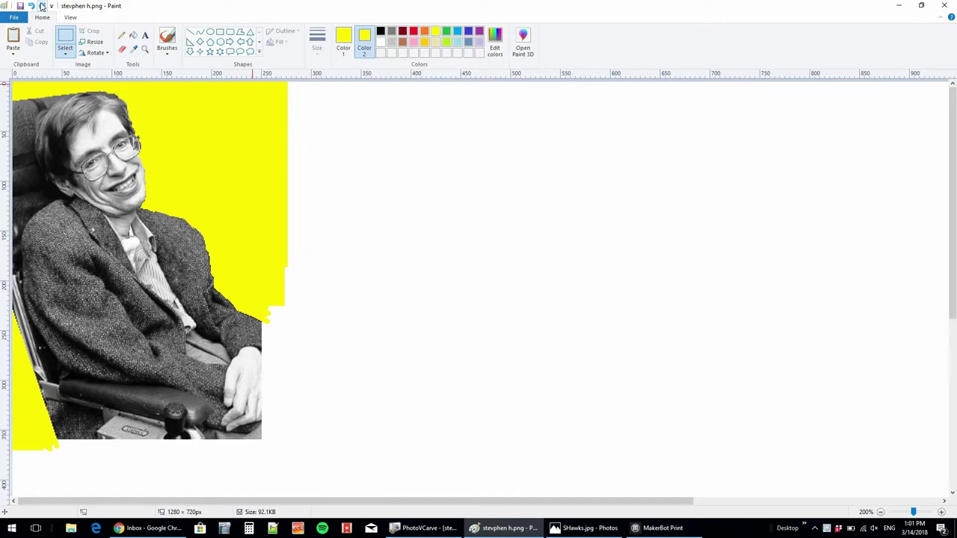
click(42, 6)
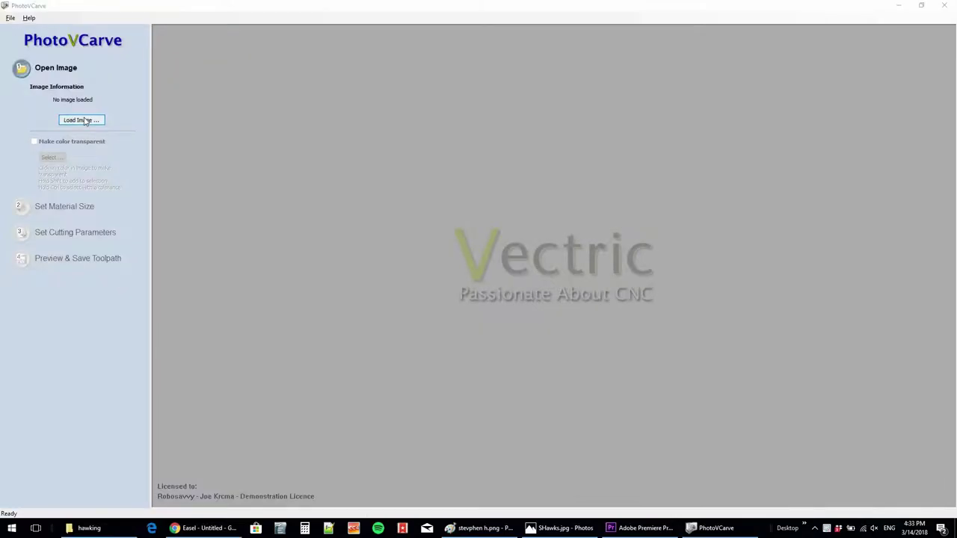
click(84, 121)
drag(611, 210, 611, 311)
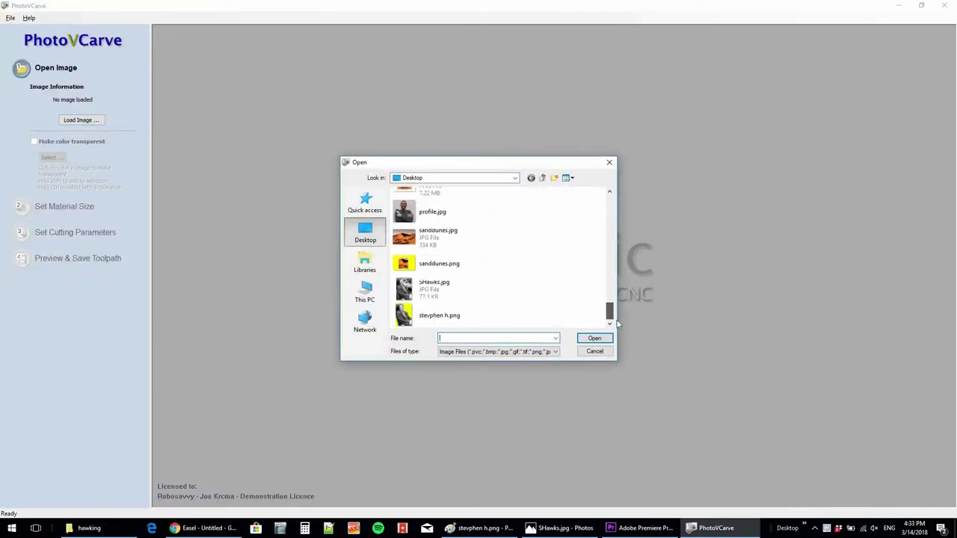
click(470, 317)
click(594, 339)
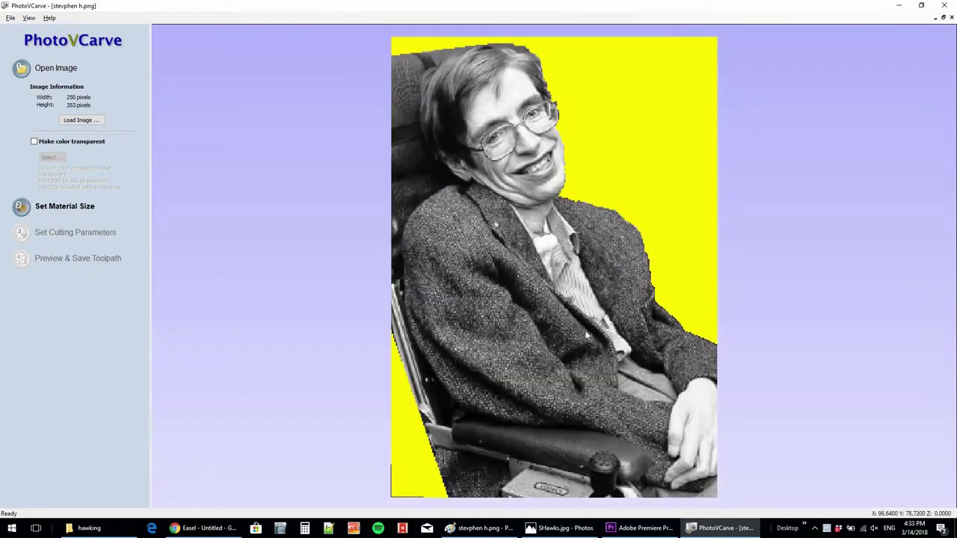
Step: Make the yellow background transparent and size the material to 160.0 × 225.92 mm, 5.0 mm thick
click(34, 142)
click(643, 113)
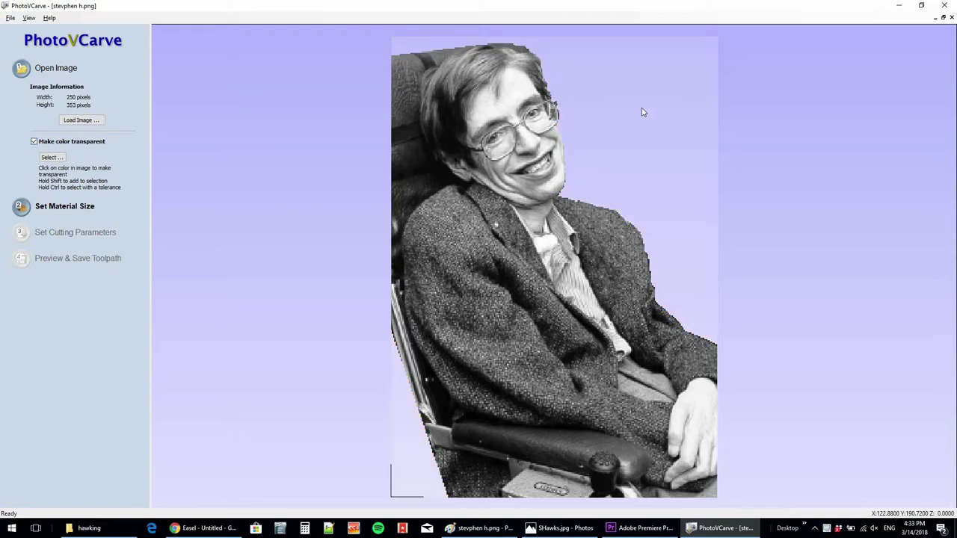
click(58, 207)
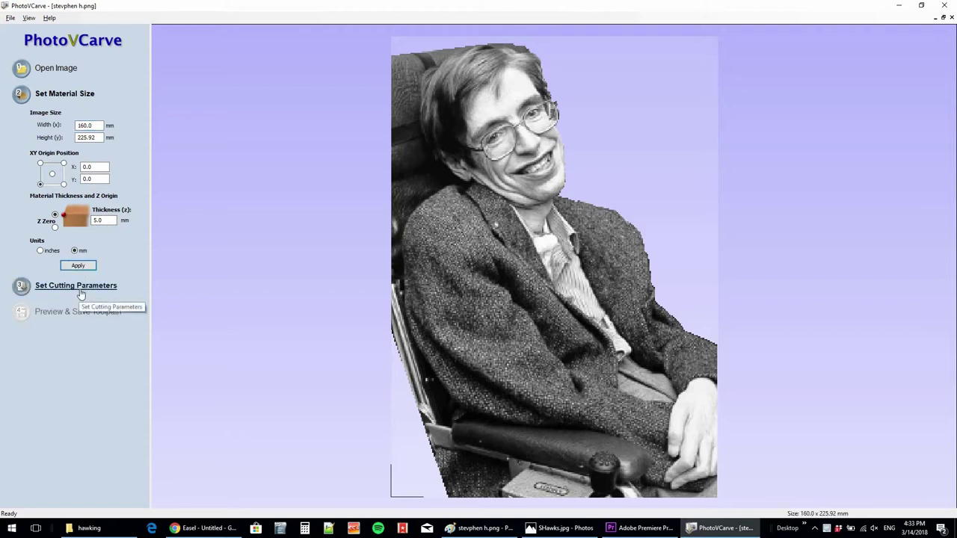
Step: Select the V-Bit (90 deg 0.5") and calculate 30° single-direction lines at 1.0 mm depth, 100% spacing
click(81, 290)
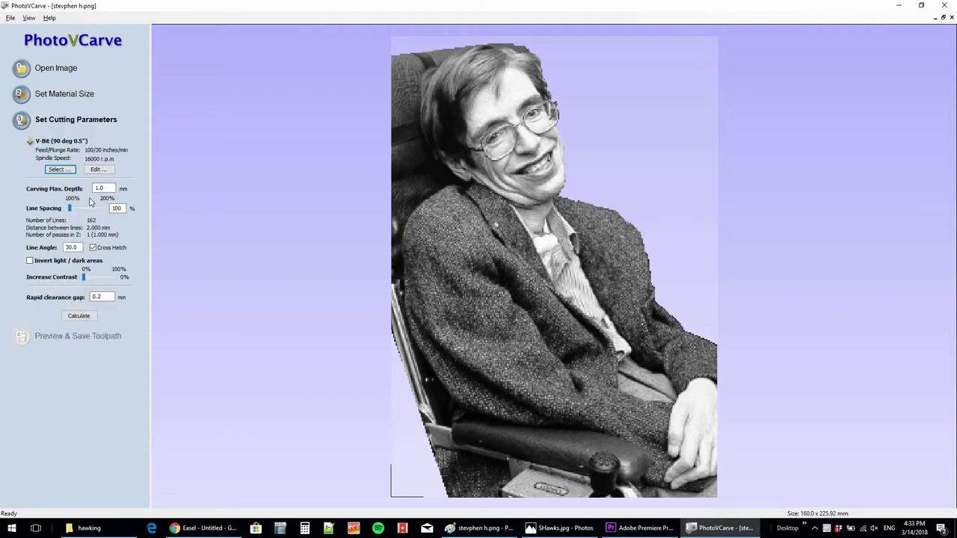
click(59, 170)
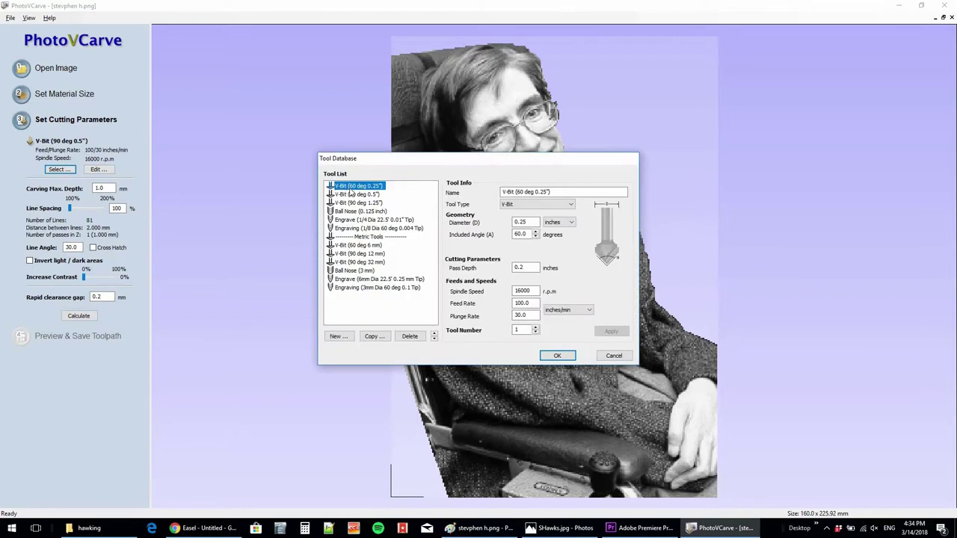
click(357, 195)
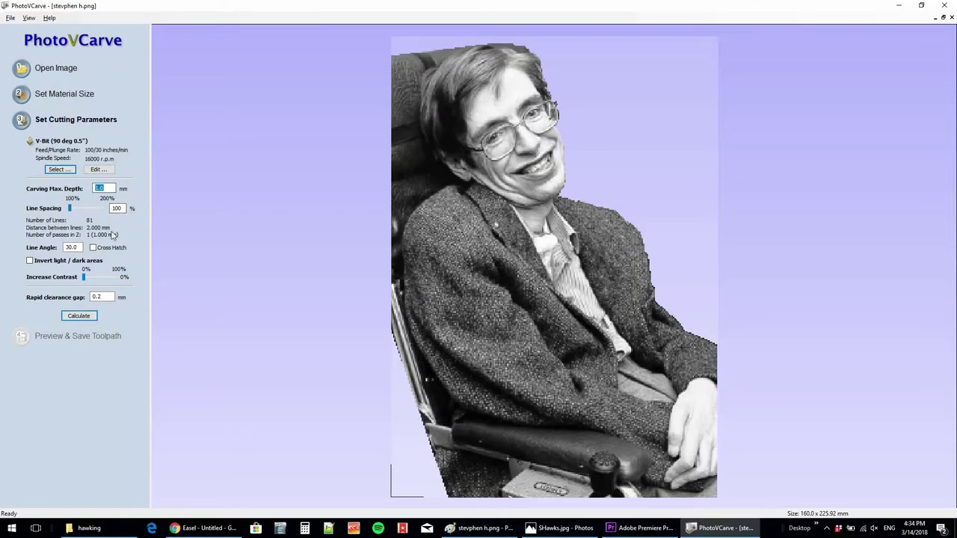
click(79, 317)
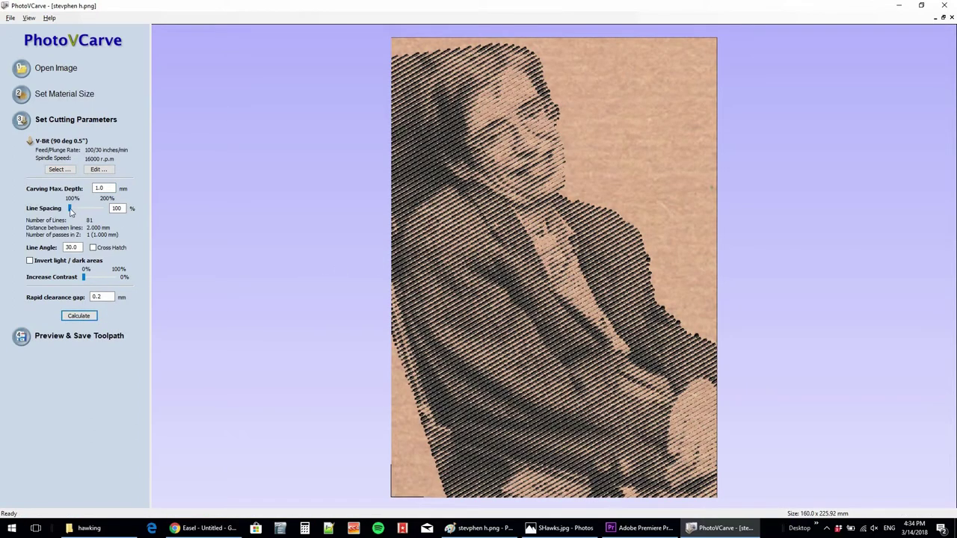
click(84, 317)
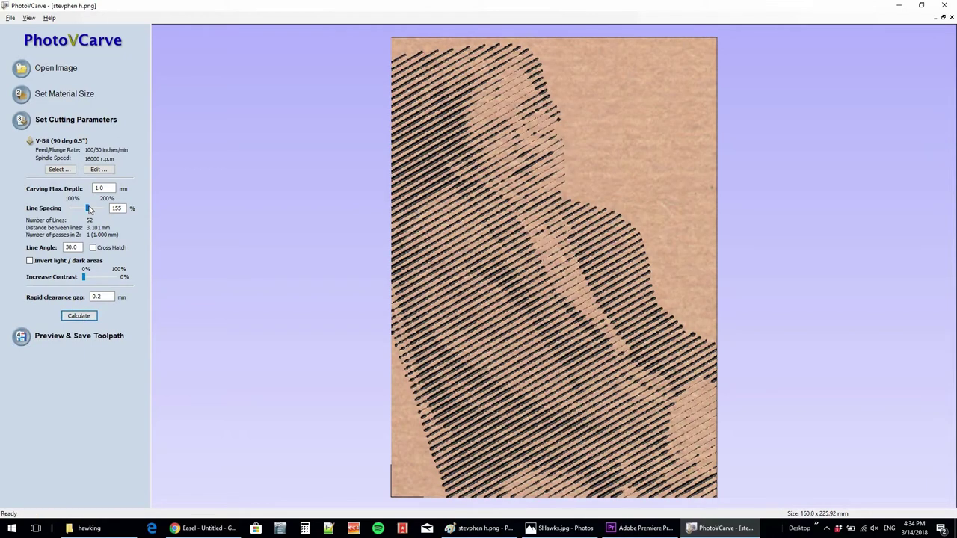
click(75, 315)
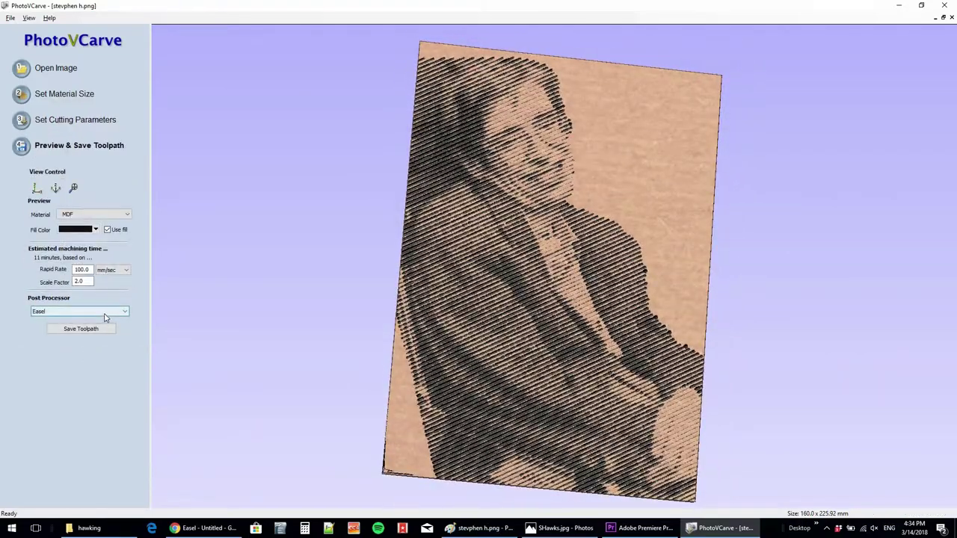
Step: Save the toolpath with the Easel post-processor as stephen.nc on the Desktop
click(105, 313)
click(67, 502)
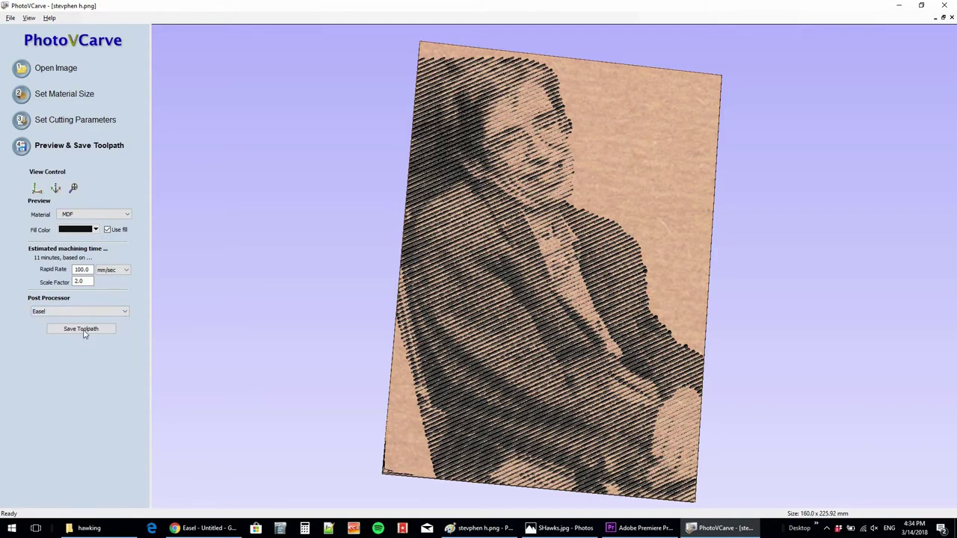
click(81, 330)
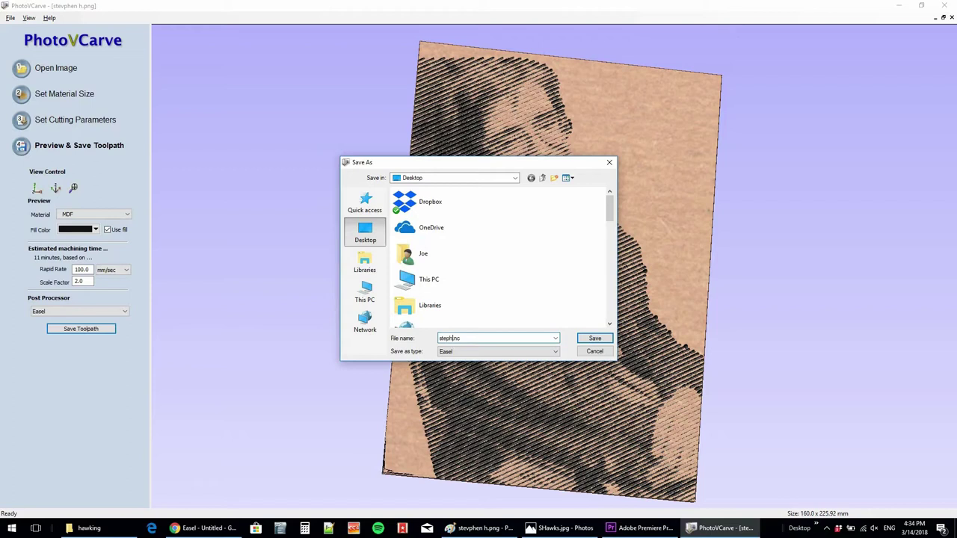
click(604, 340)
Step: Import the stephen.nc G-code file into Easel as a project
key(alt+Tab)
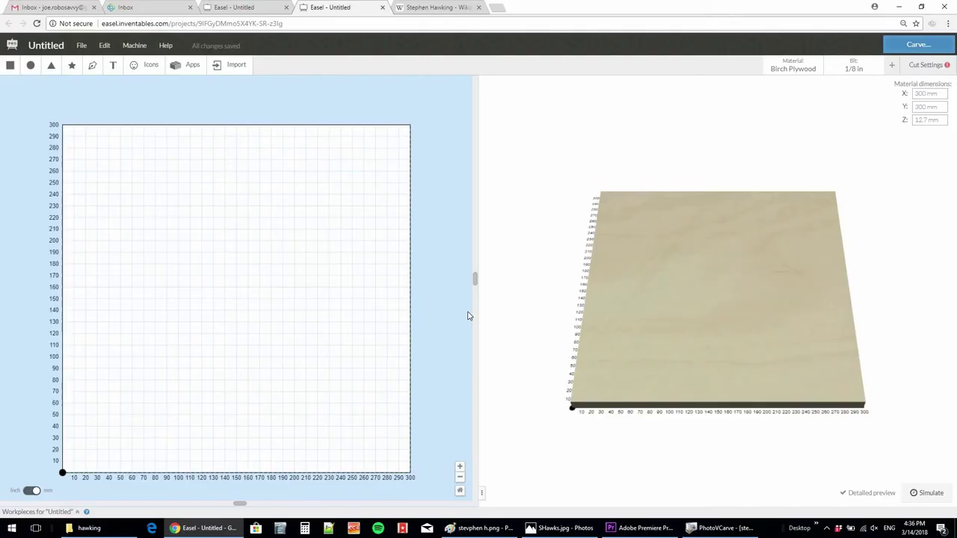
click(236, 68)
click(231, 104)
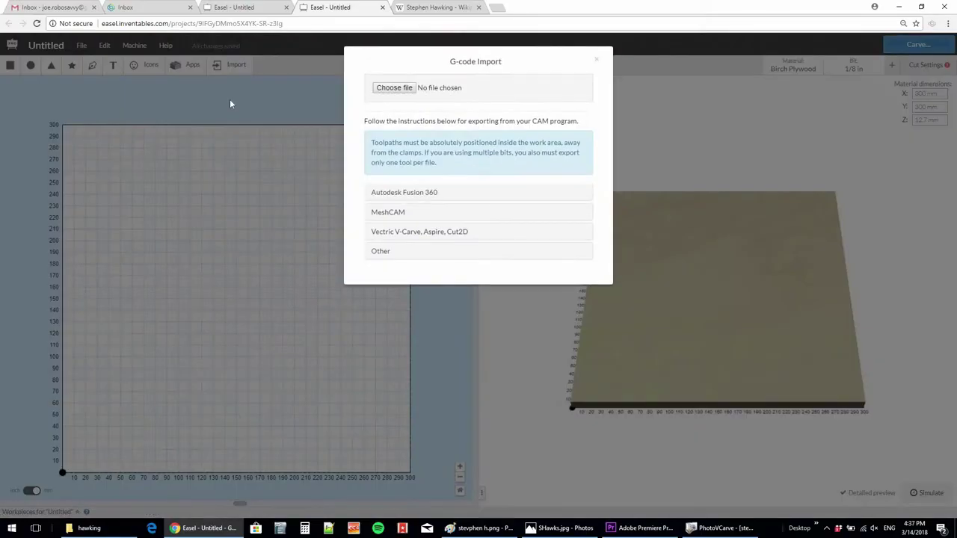
click(387, 88)
scroll(400, 212, down, 1)
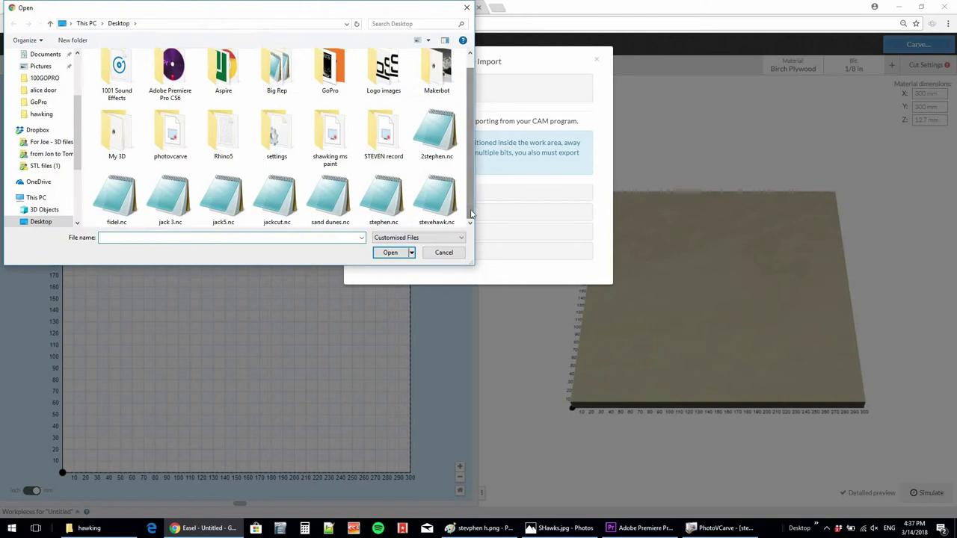
click(396, 209)
click(391, 252)
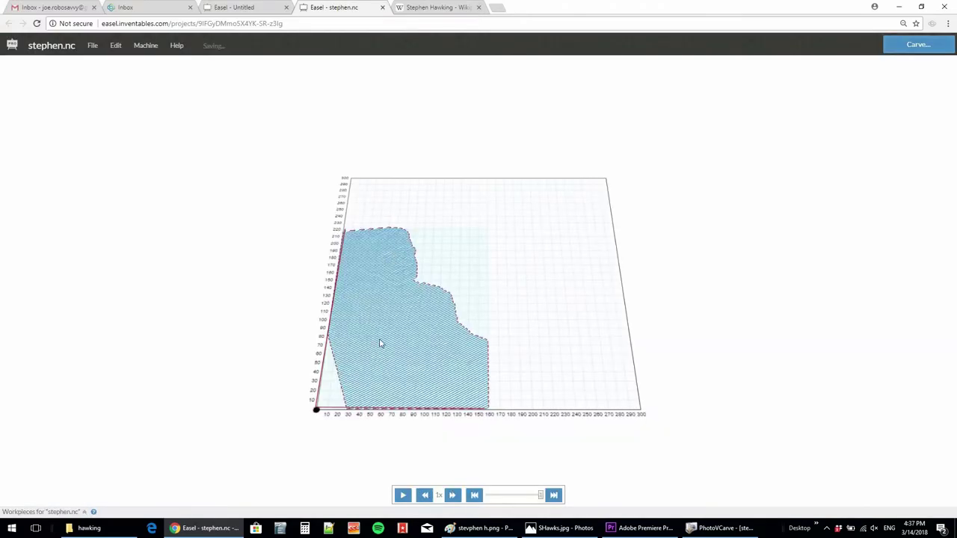
scroll(380, 344, up, 5)
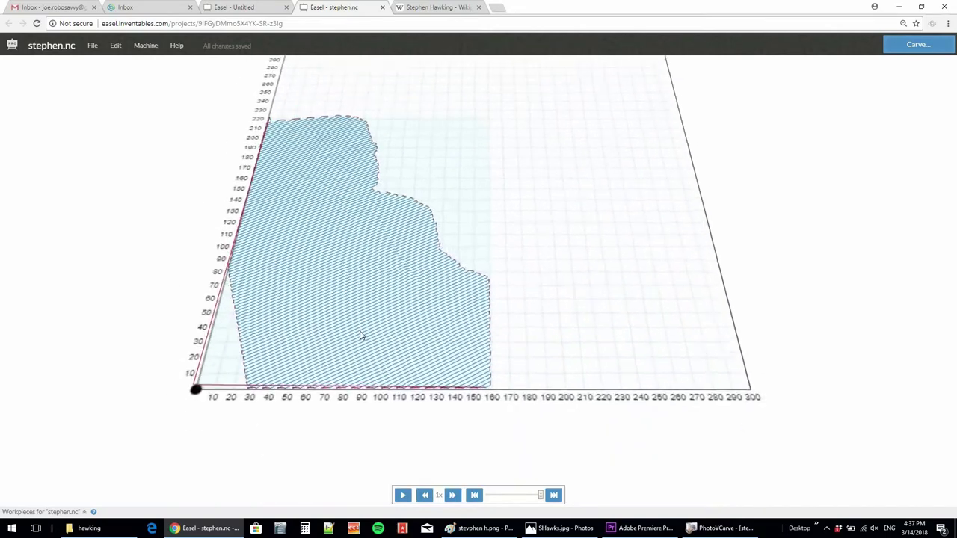
Step: Tilt the preview to an oblique view and simulate the hatched portrait carve
drag(359, 336, 377, 383)
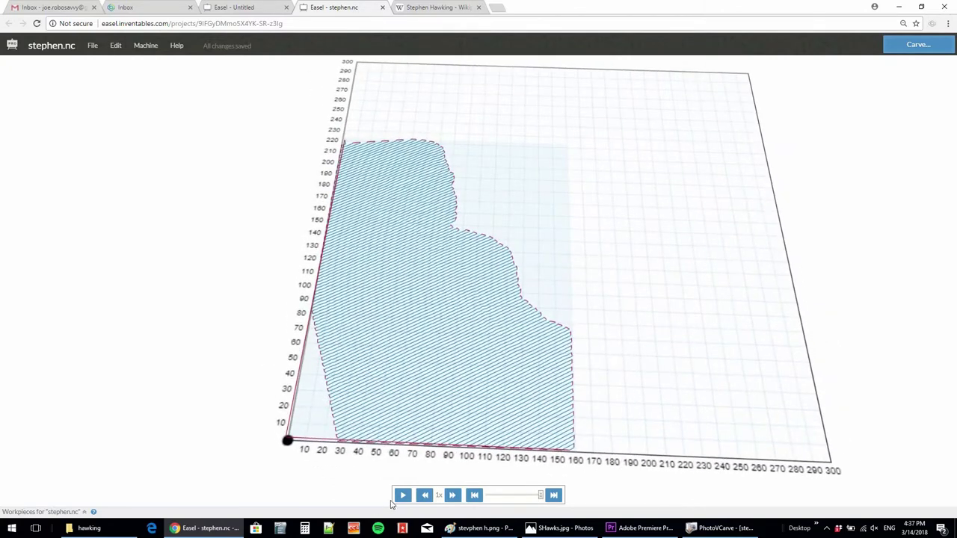
click(402, 496)
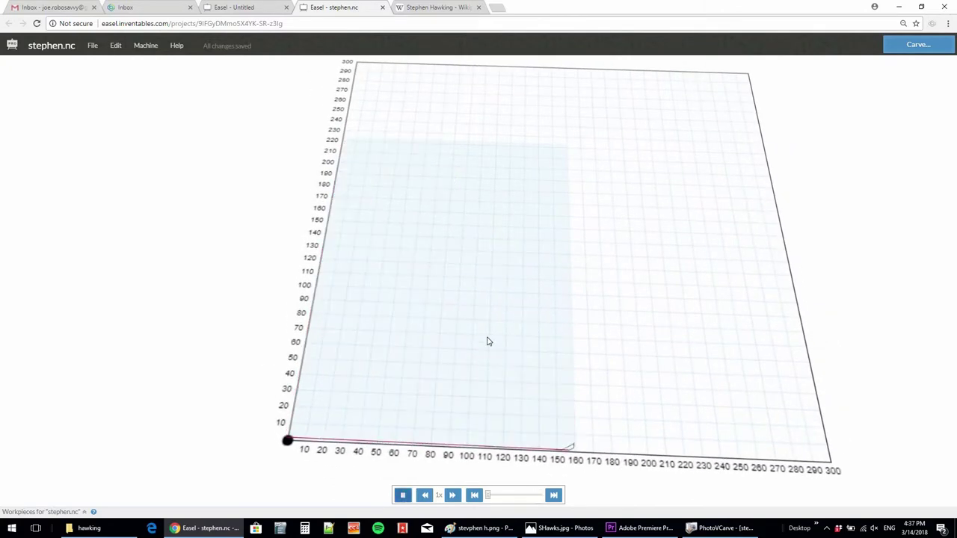
drag(486, 341, 489, 297)
drag(550, 391, 539, 459)
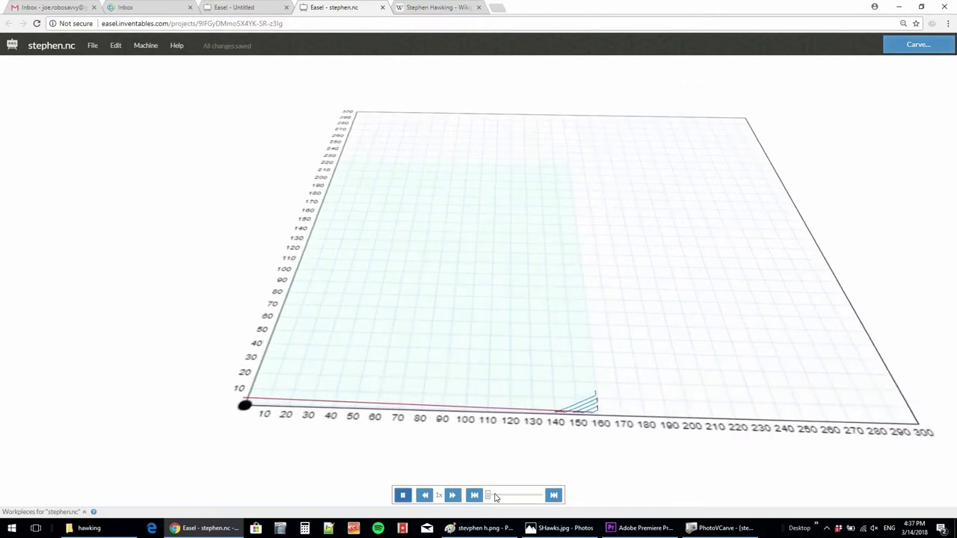
drag(493, 499, 548, 496)
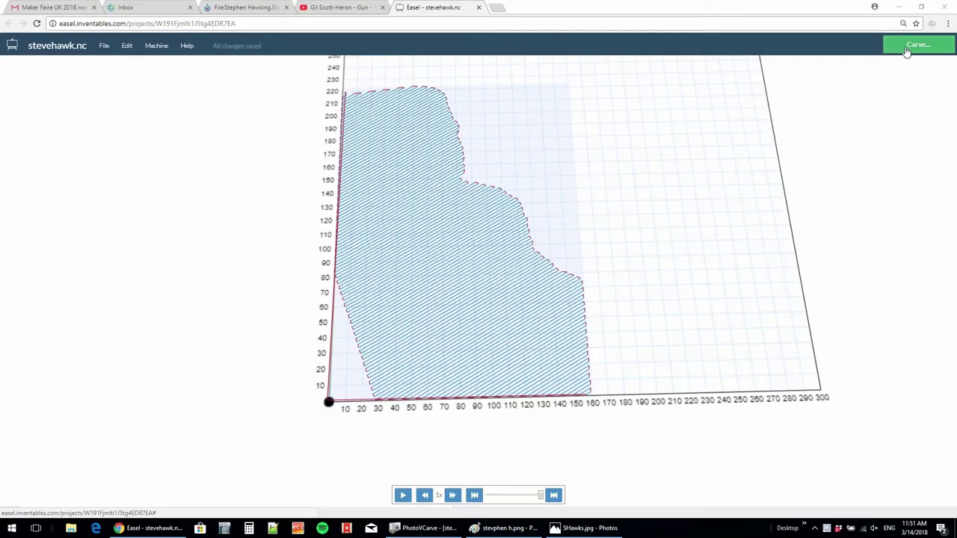
Step: Start the carve, unlock without homing, and confirm the G-code reminder and material clamping
click(905, 49)
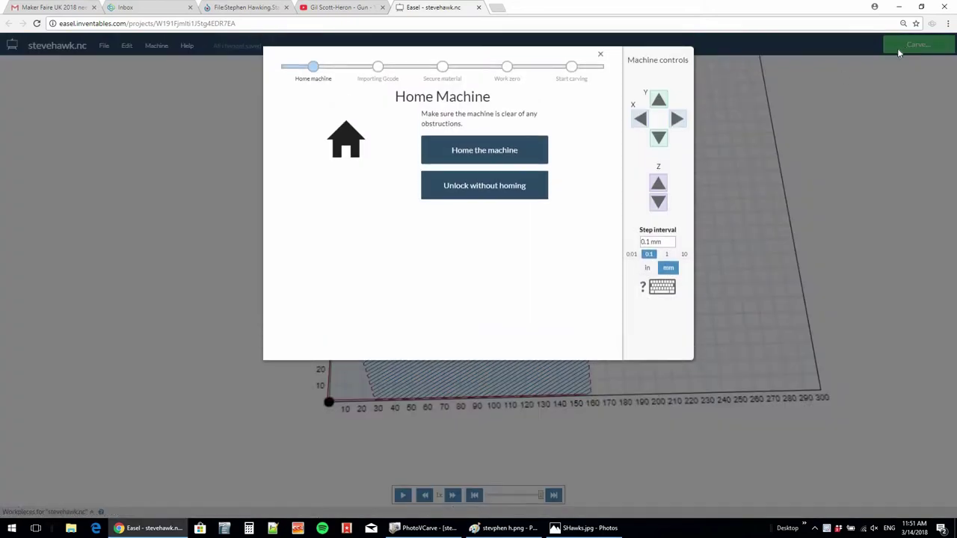
click(518, 196)
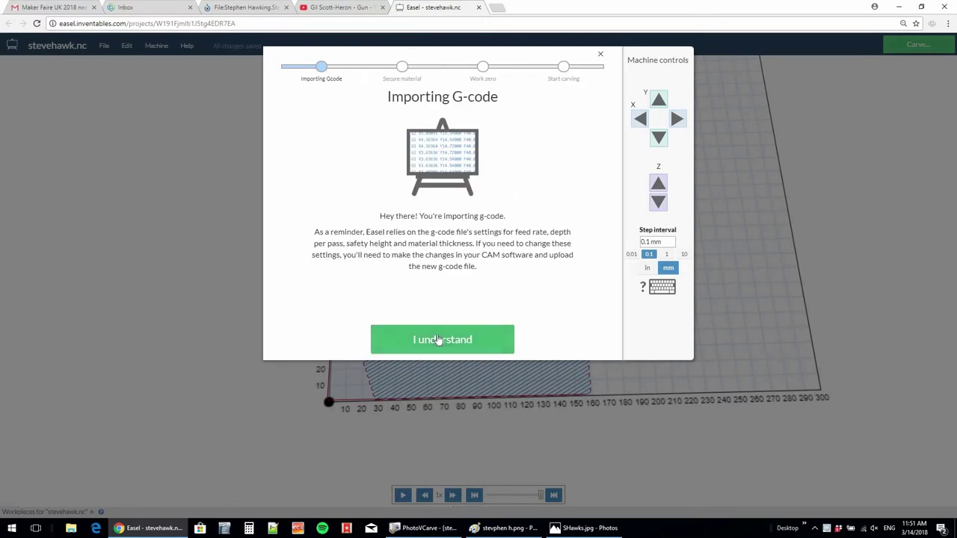
click(438, 339)
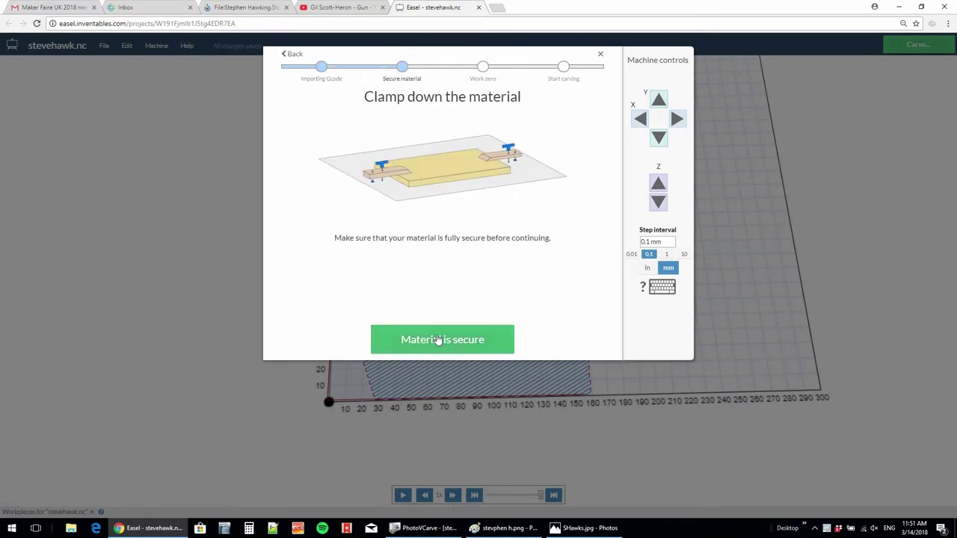
click(438, 340)
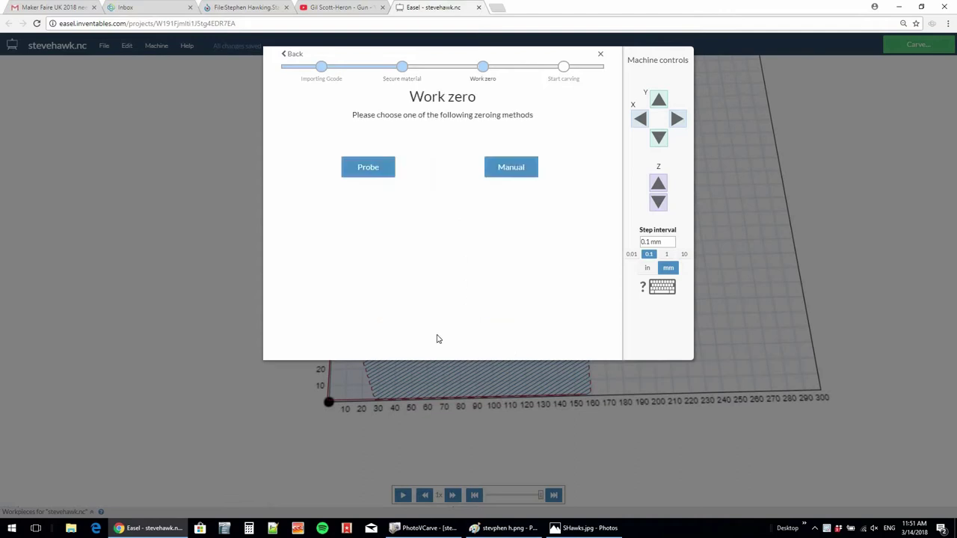